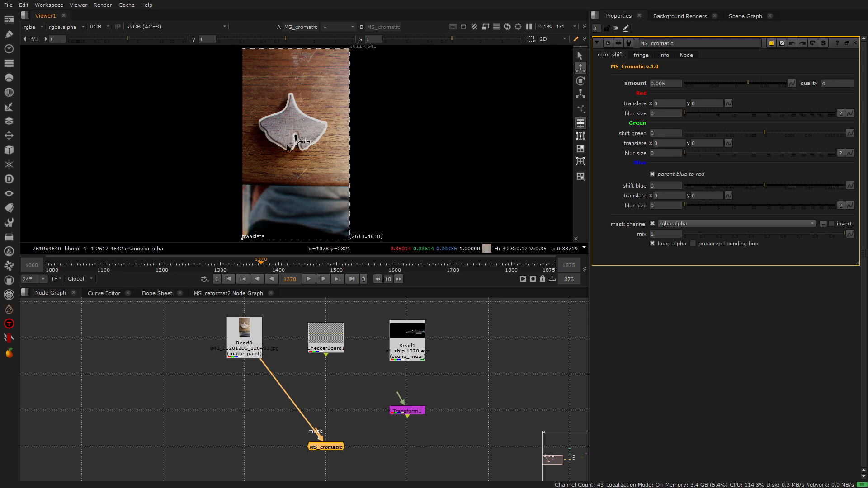
# Step: Rewire the MS_cromatic input from the photo to Read1, and finally to CheckerBoard1
pyautogui.moveTo(268, 372); pyautogui.dragTo(405, 348)
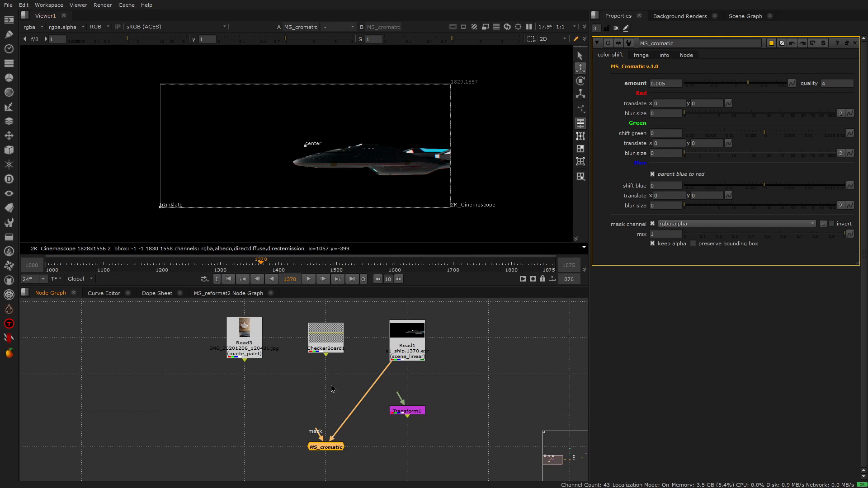
pyautogui.moveTo(386, 369); pyautogui.dragTo(328, 344)
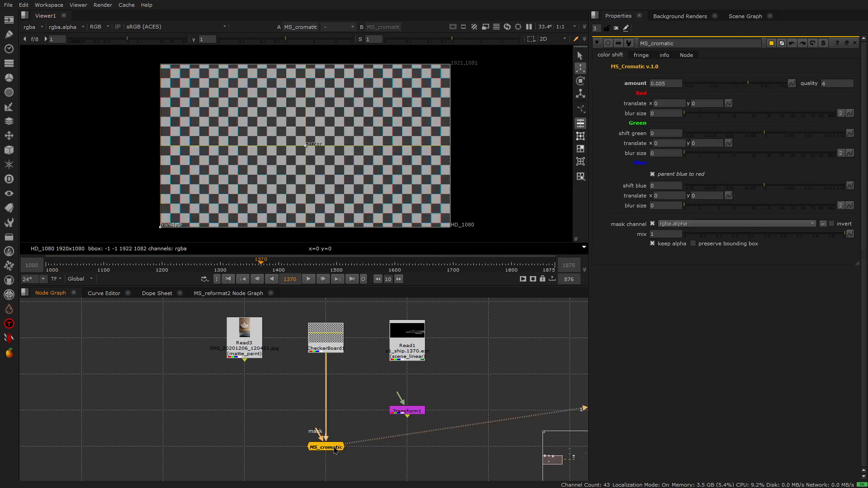
pyautogui.scroll(1, 375, 206)
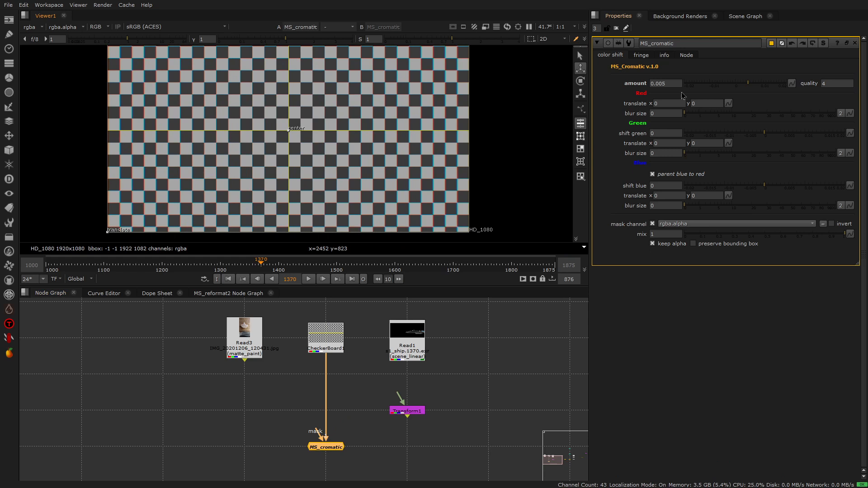
# Step: Raise the MS_cromatic amount to 0.0192 and examine the colour fringes near the checkerboard's outer edge
pyautogui.moveTo(746, 83); pyautogui.dragTo(784, 85)
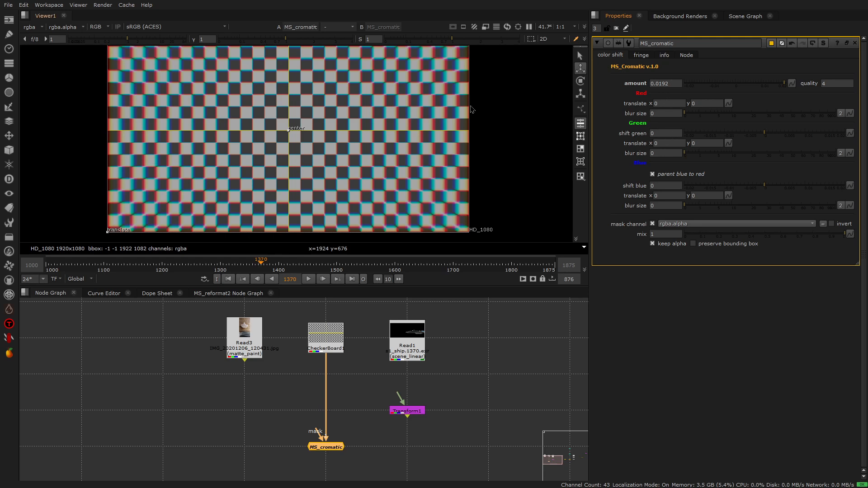
pyautogui.scroll(5, 451, 94)
pyautogui.scroll(2, 451, 93)
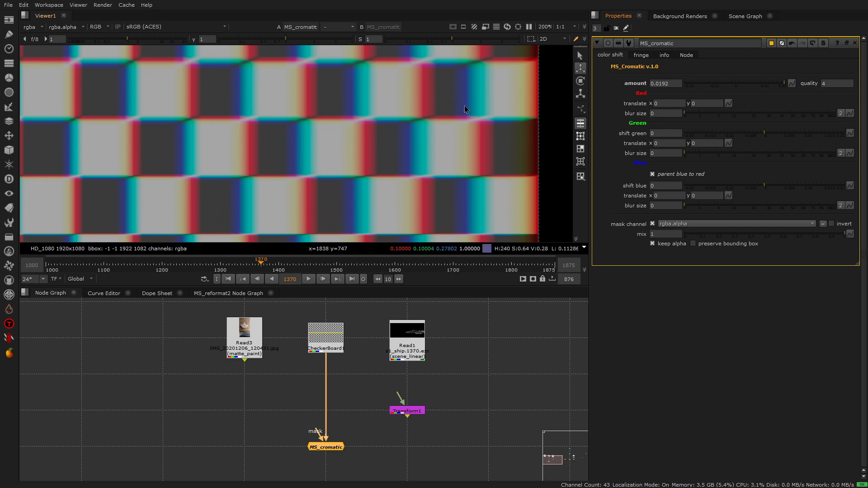
pyautogui.scroll(-2, 475, 105)
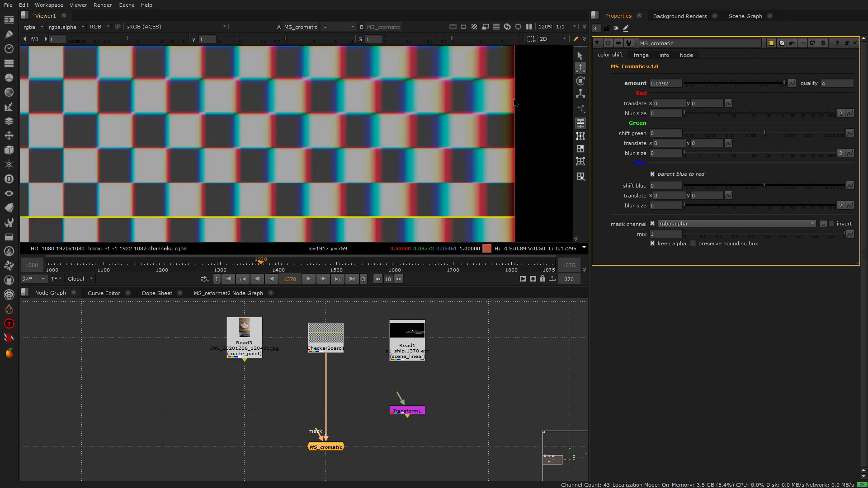
pyautogui.scroll(-2, 500, 110)
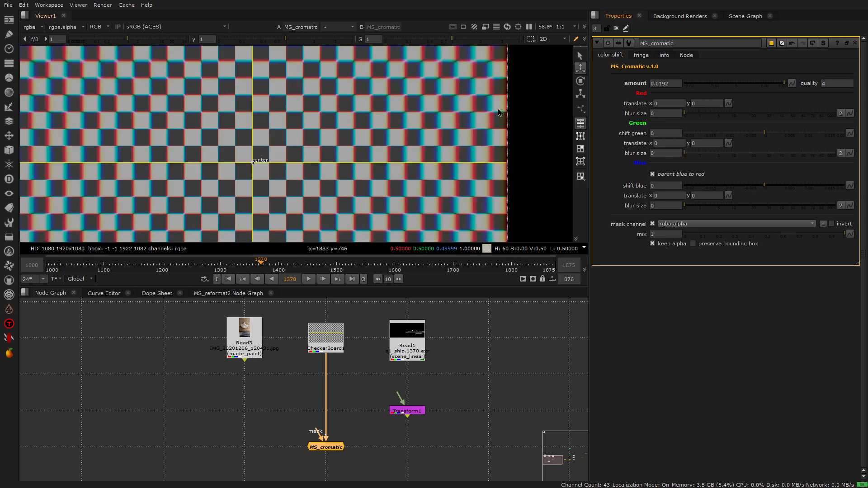
pyautogui.scroll(-3, 498, 108)
pyautogui.scroll(2, 413, 73)
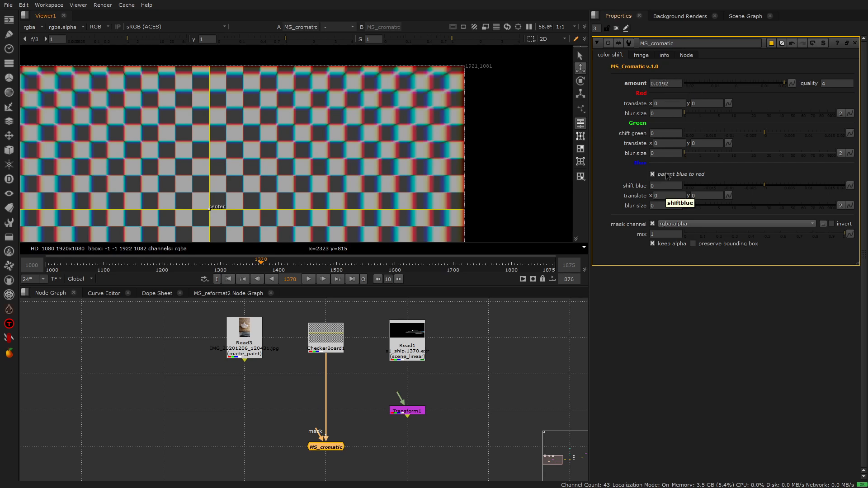
# Step: Turn off parent blue to red to compare the fringe colours, and turn it back on
pyautogui.hotkey('ctrl', '1')
pyautogui.click(653, 175)
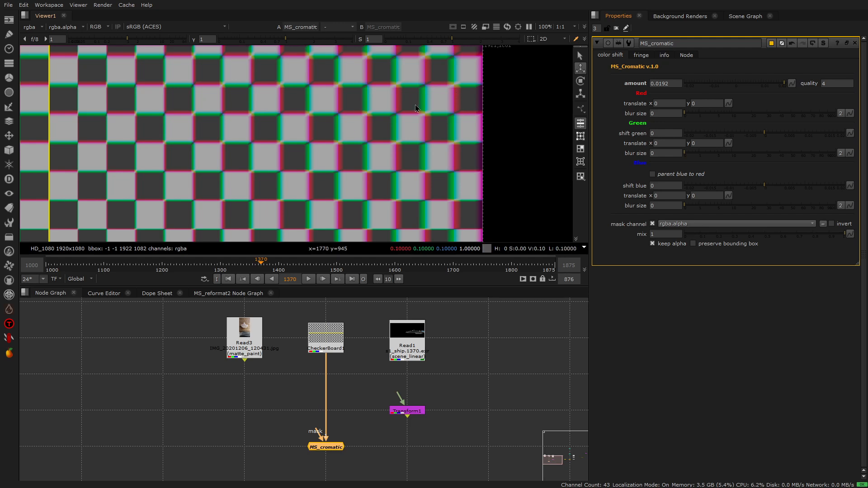
pyautogui.click(652, 174)
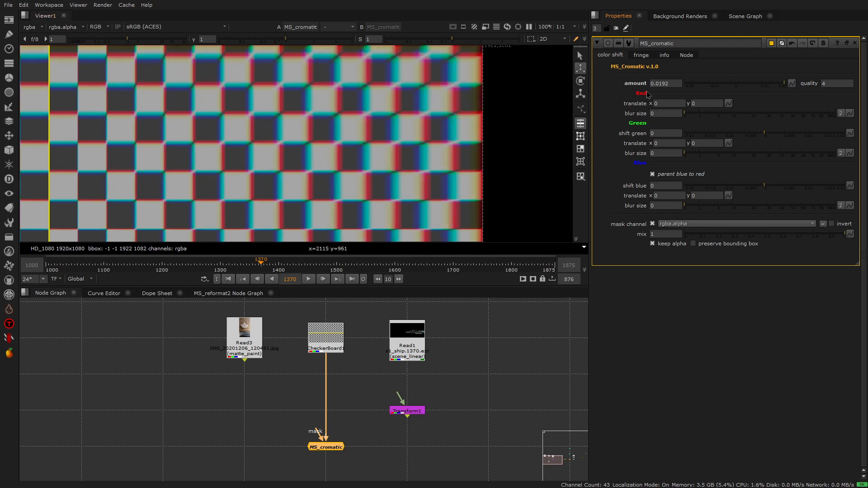
# Step: Lower the amount to 0.0146 and try out the blue and green shifts, returning both to 0
pyautogui.moveTo(782, 83); pyautogui.dragTo(772, 85)
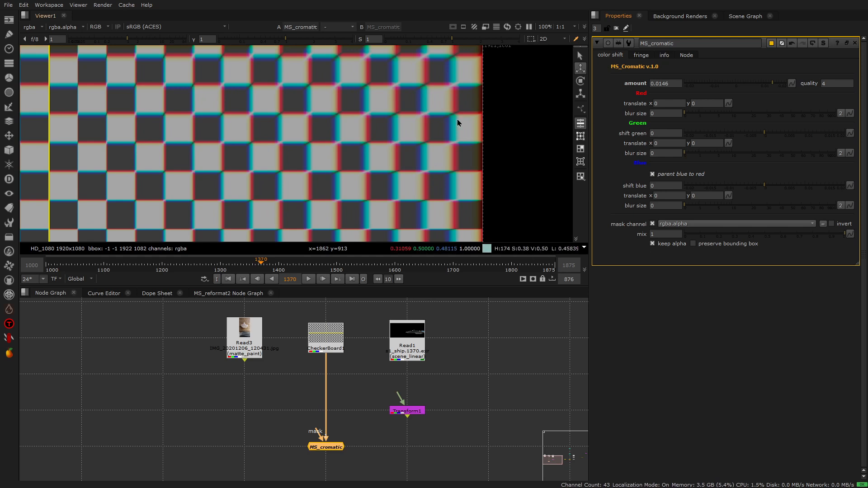
pyautogui.moveTo(765, 187); pyautogui.dragTo(807, 186)
pyautogui.keyDown('ctrl'); pyautogui.click(806, 184); pyautogui.keyUp('ctrl')
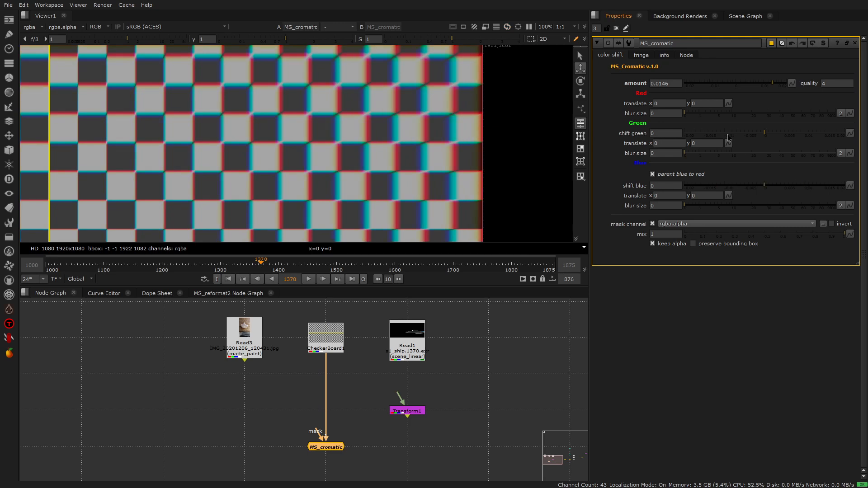
pyautogui.moveTo(764, 134)
pyautogui.mouseDown()
pyautogui.moveTo(711, 136)
pyautogui.moveTo(798, 135)
pyautogui.moveTo(759, 134)
pyautogui.mouseUp()
pyautogui.keyDown('ctrl'); pyautogui.click(760, 134); pyautogui.keyUp('ctrl')
# Step: Set the MS_cromatic amount to 0
pyautogui.doubleClick(672, 85)
pyautogui.write('0')
pyautogui.press('Return')
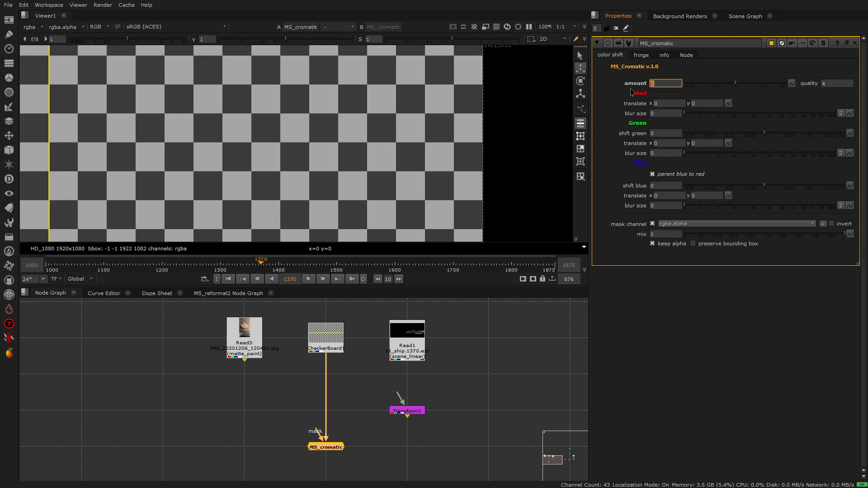
# Step: Try red channel x translations of 7, 5 and 10 on the checkerboard, and reset the value to 0
pyautogui.scroll(2, 460, 95)
pyautogui.click(666, 104)
pyautogui.write('7')
pyautogui.press('Return')
pyautogui.write('5')
pyautogui.press('Return')
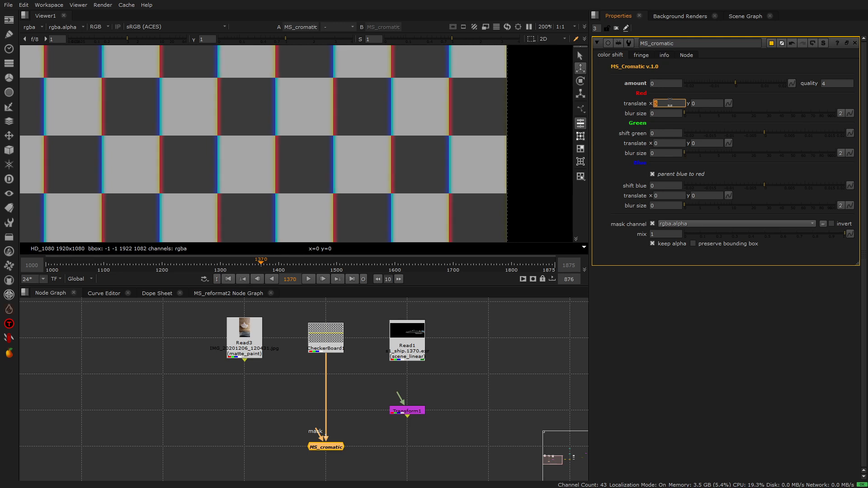
pyautogui.write('10')
pyautogui.press('Return')
pyautogui.doubleClick(672, 105)
pyautogui.write('0')
pyautogui.press('Return')
# Step: Raise the MS_cromatic amount to 0.0078
pyautogui.moveTo(742, 86)
pyautogui.mouseDown()
pyautogui.moveTo(766, 85)
pyautogui.moveTo(755, 85)
pyautogui.mouseUp()
pyautogui.scroll(3, 505, 97)
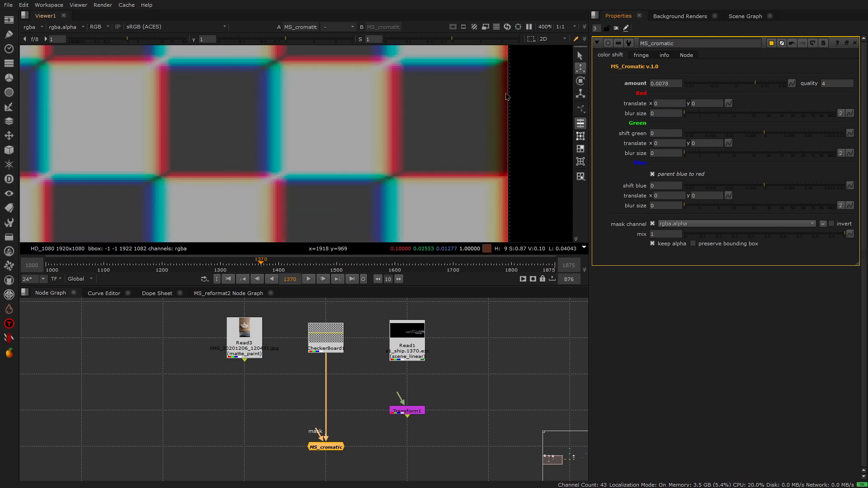
pyautogui.scroll(-5, 501, 105)
pyautogui.scroll(3, 503, 55)
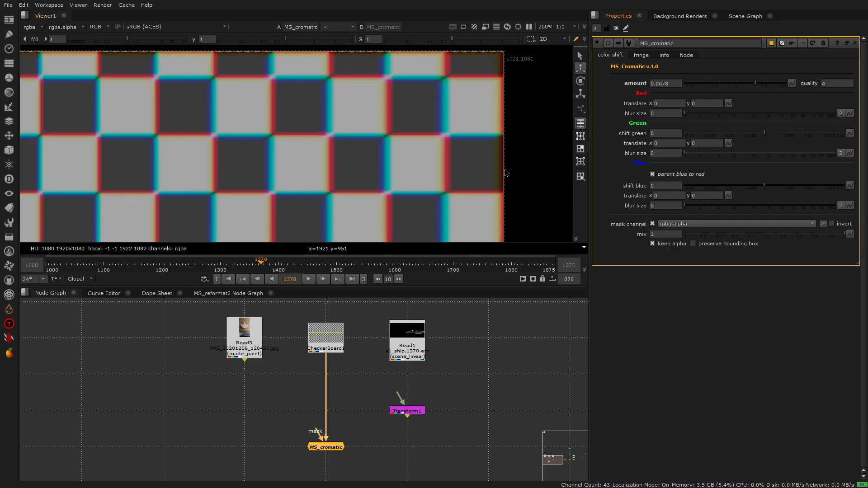
# Step: Examine the colour fringing and darkened border along the checkerboard's right edge and upper corner at several magnifications
pyautogui.scroll(2, 505, 173)
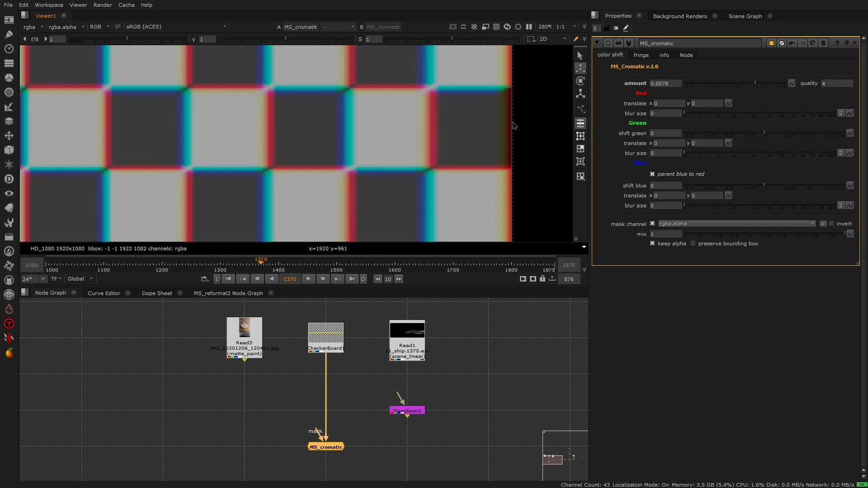
pyautogui.scroll(1, 514, 128)
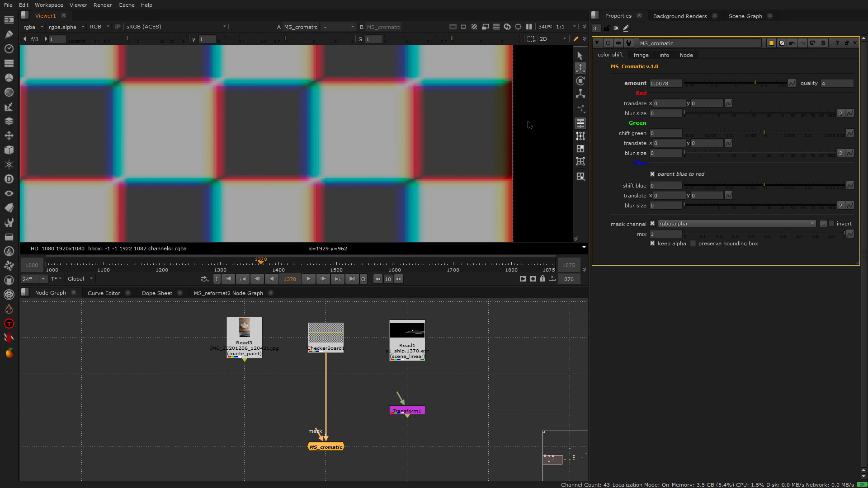
pyautogui.scroll(-5, 529, 125)
pyautogui.scroll(-1, 514, 81)
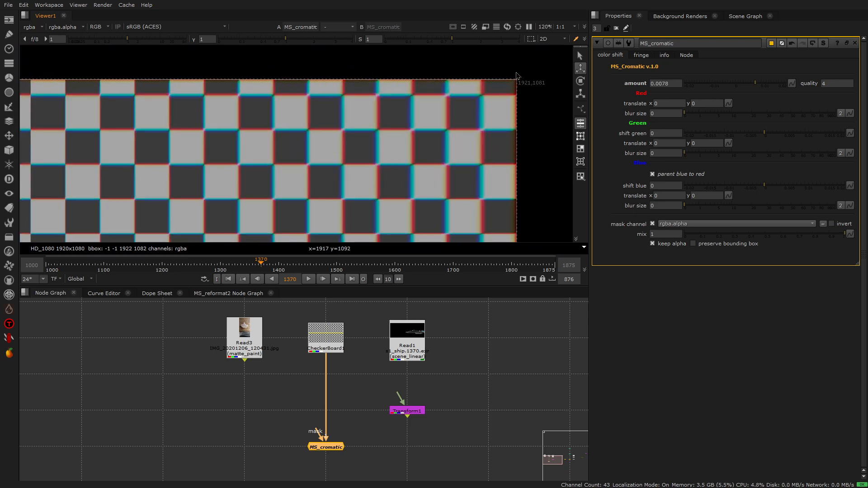
pyautogui.scroll(2, 514, 183)
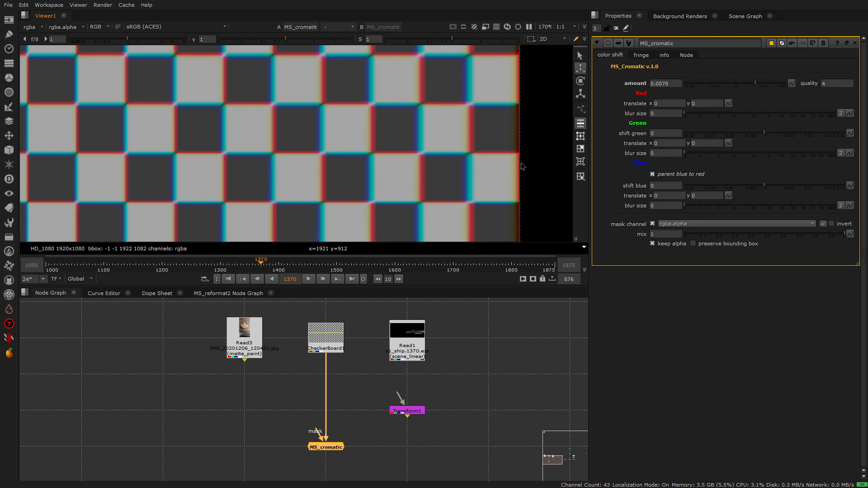
pyautogui.scroll(-2, 515, 118)
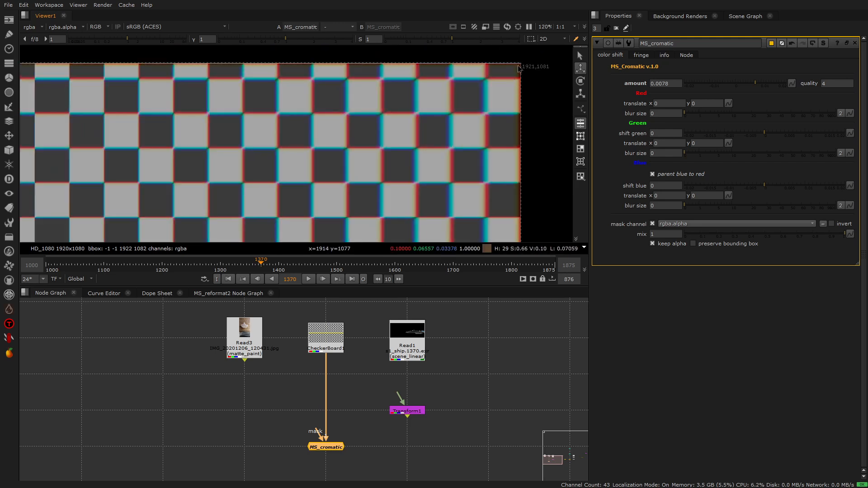
pyautogui.scroll(4, 520, 160)
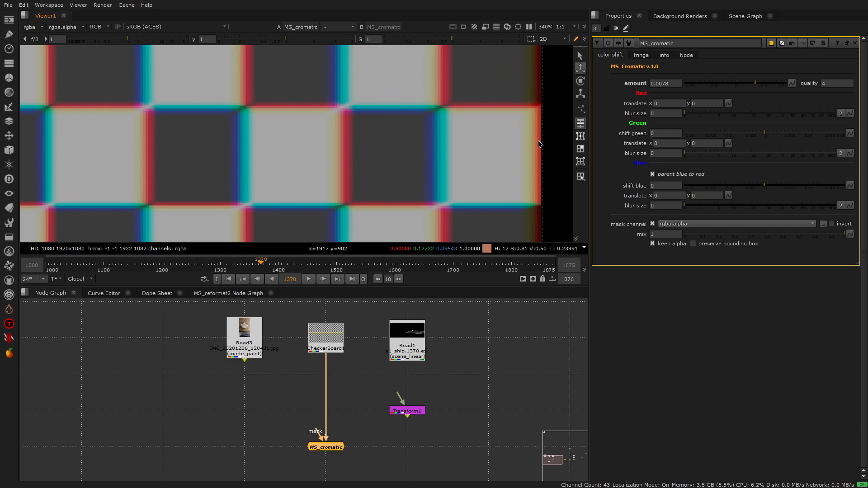
pyautogui.scroll(1, 540, 150)
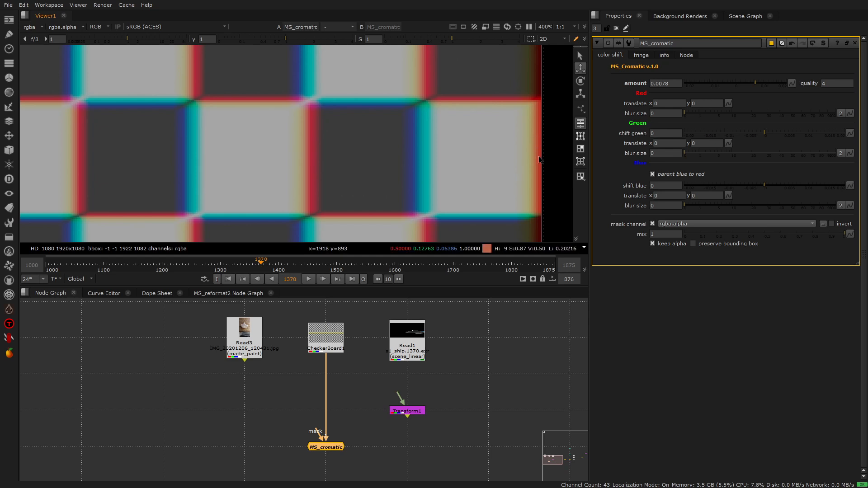
pyautogui.scroll(-8, 539, 160)
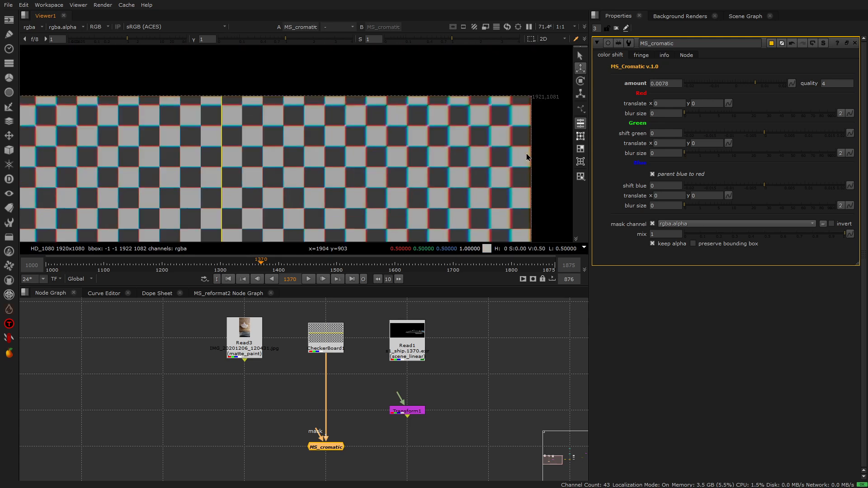
pyautogui.scroll(-3, 523, 132)
pyautogui.scroll(4, 449, 89)
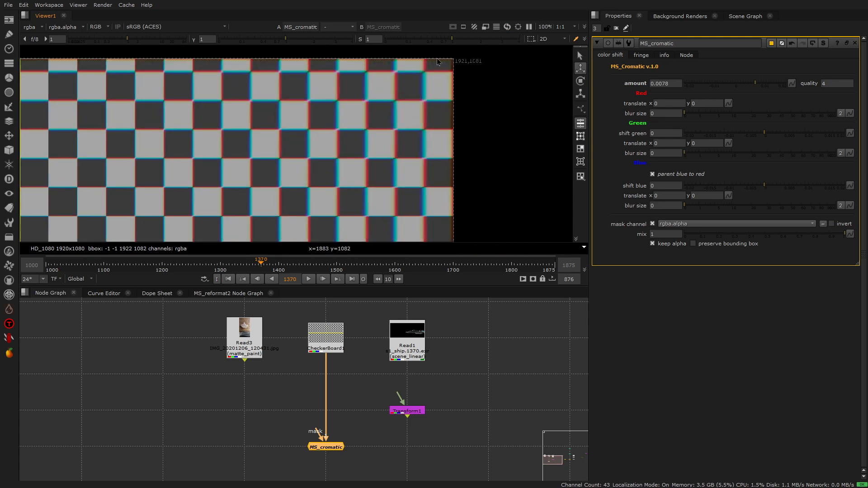
pyautogui.scroll(4, 435, 68)
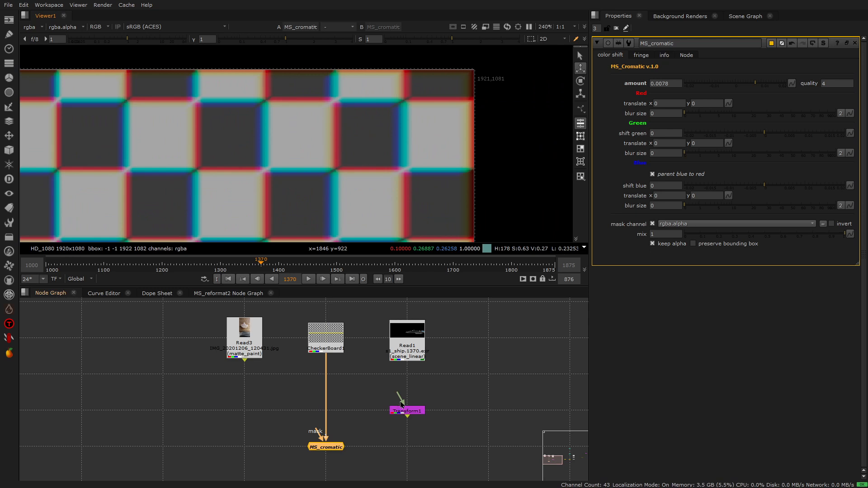
# Step: View the Read1 ship render, add a Transform node connected to it, and display the node's output
pyautogui.click(410, 330)
pyautogui.press('1')
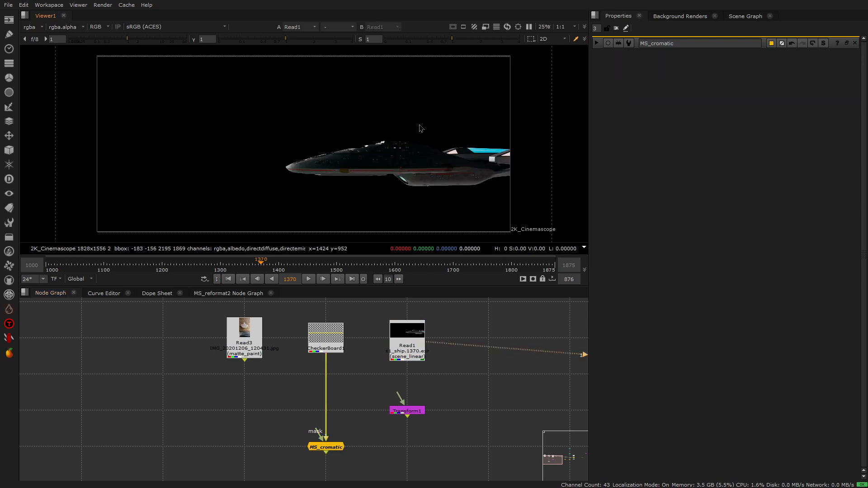
pyautogui.scroll(-1, 404, 132)
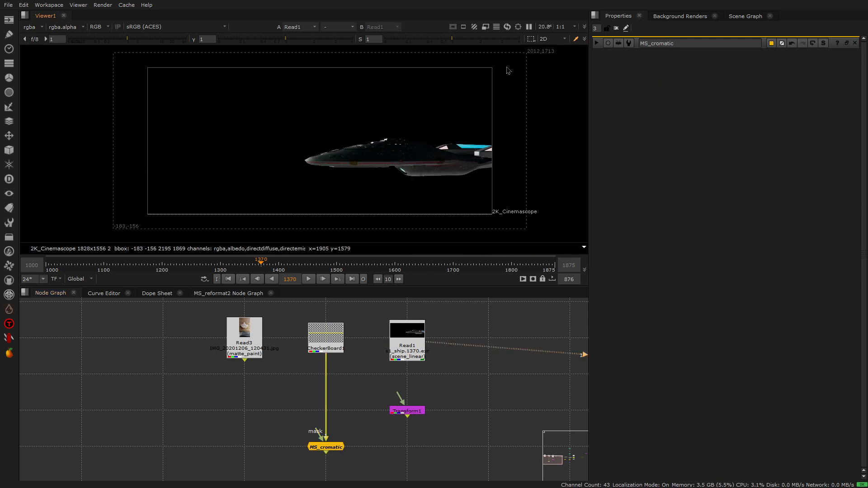
pyautogui.press('t')
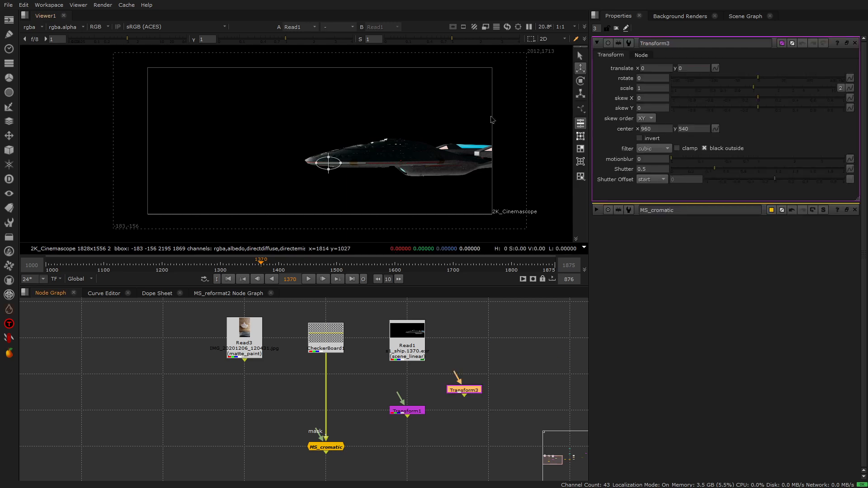
pyautogui.scroll(-1, 512, 63)
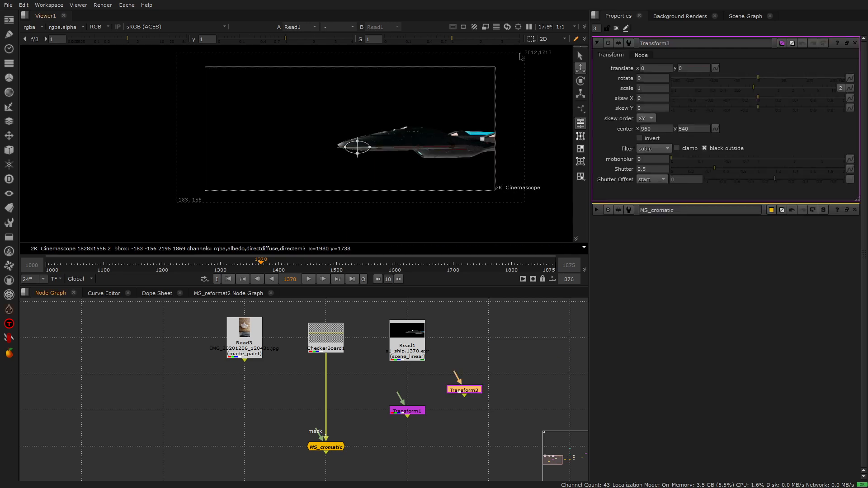
pyautogui.scroll(1, 520, 57)
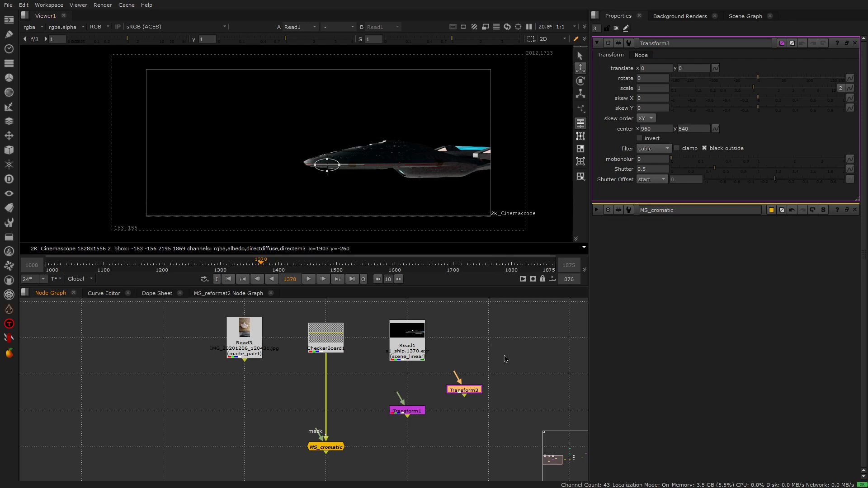
pyautogui.moveTo(455, 375); pyautogui.dragTo(398, 343)
pyautogui.press('1')
# Step: Try scales of 0.9, 0.7 and 1.0 on the Transform node attached to Read1, and delete the node
pyautogui.doubleClick(660, 88)
pyautogui.write('.9')
pyautogui.press('Return')
pyautogui.write('.7')
pyautogui.press('Return')
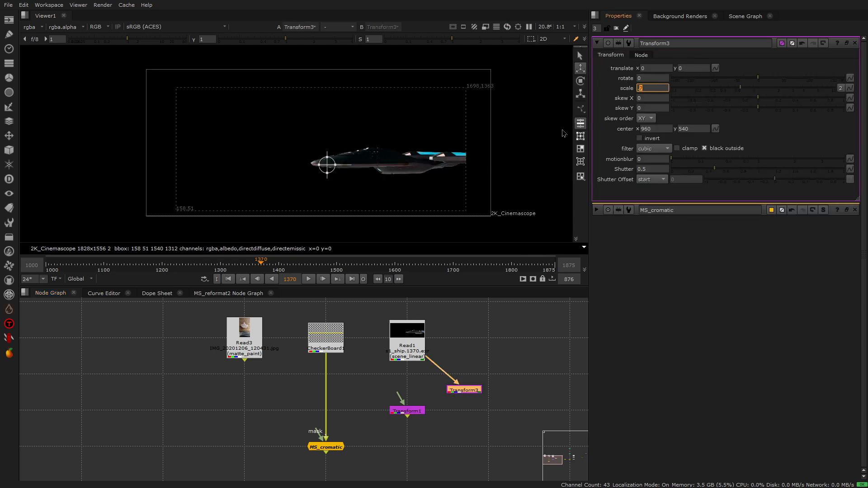
pyautogui.write('1.0')
pyautogui.press('Return')
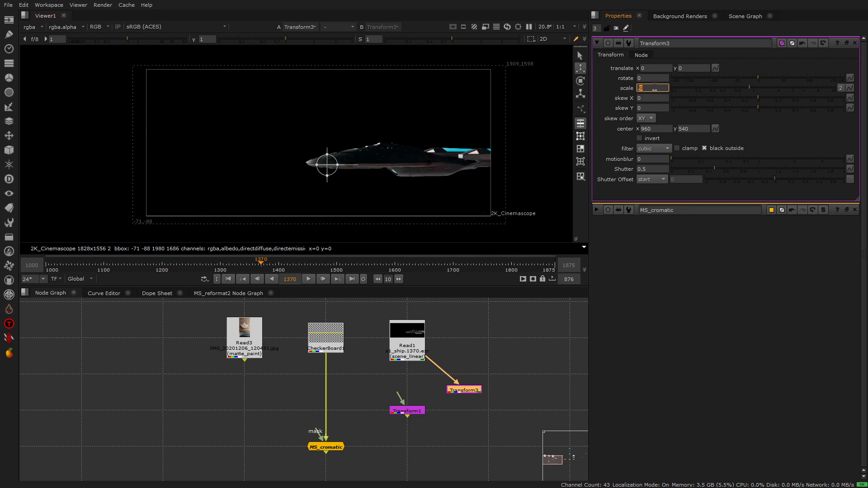
pyautogui.doubleClick(480, 390)
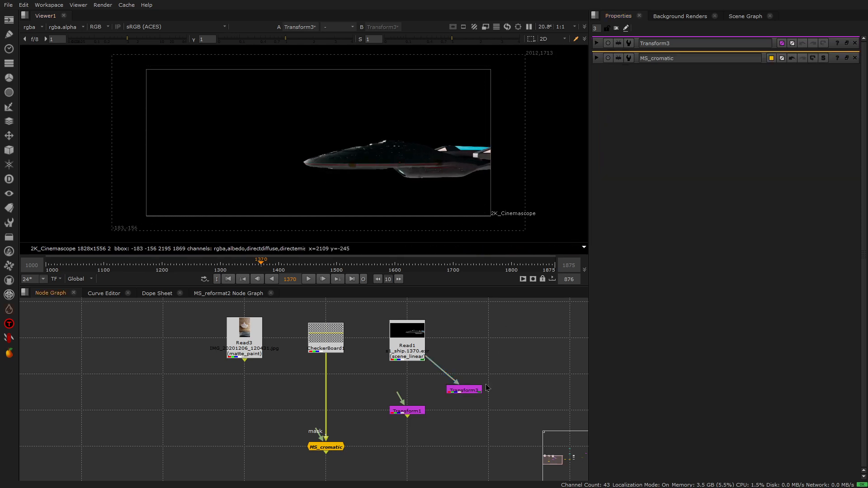
pyautogui.press('Delete')
# Step: Insert Transform1 between CheckerBoard1 and MS_cromatic, display its output and open its properties
pyautogui.moveTo(406, 411); pyautogui.dragTo(327, 377)
pyautogui.press('1')
pyautogui.doubleClick(327, 375)
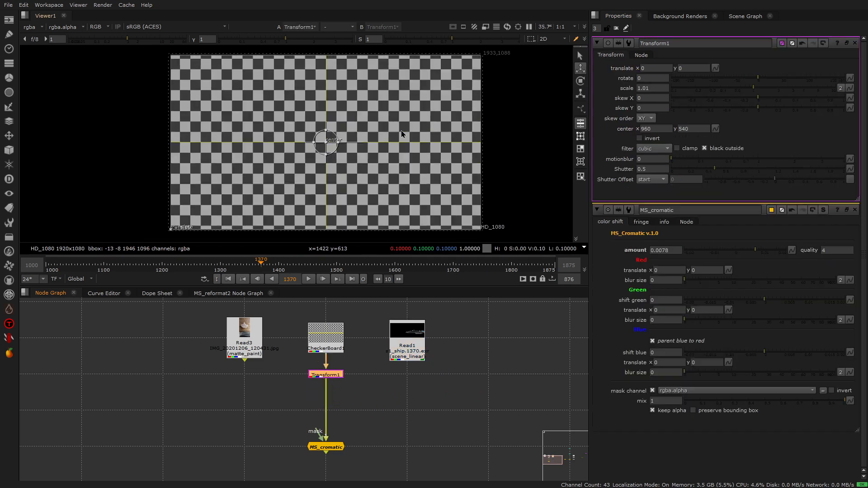
# Step: Display MS_cromatic's output and examine the checkerboard's upper right corner with Transform1 scaling its input, with Transform1's properties open for comparison
pyautogui.scroll(4, 466, 72)
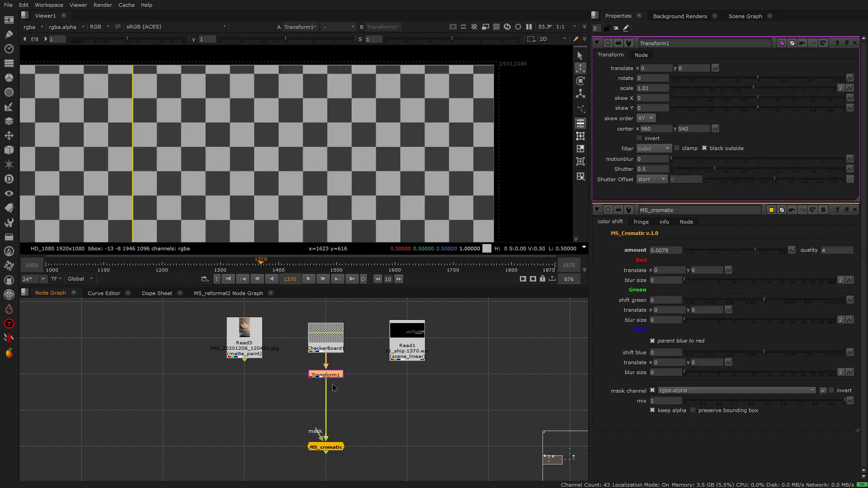
pyautogui.click(332, 451)
pyautogui.press('1')
pyautogui.scroll(4, 494, 64)
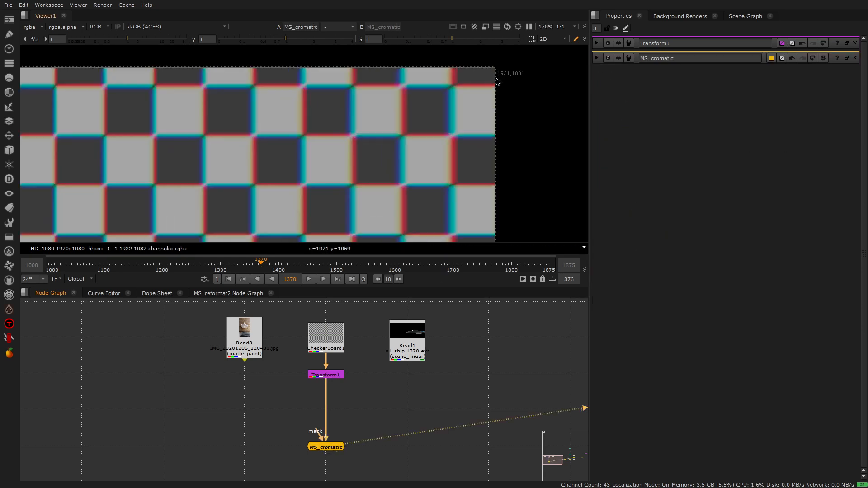
pyautogui.doubleClick(340, 377)
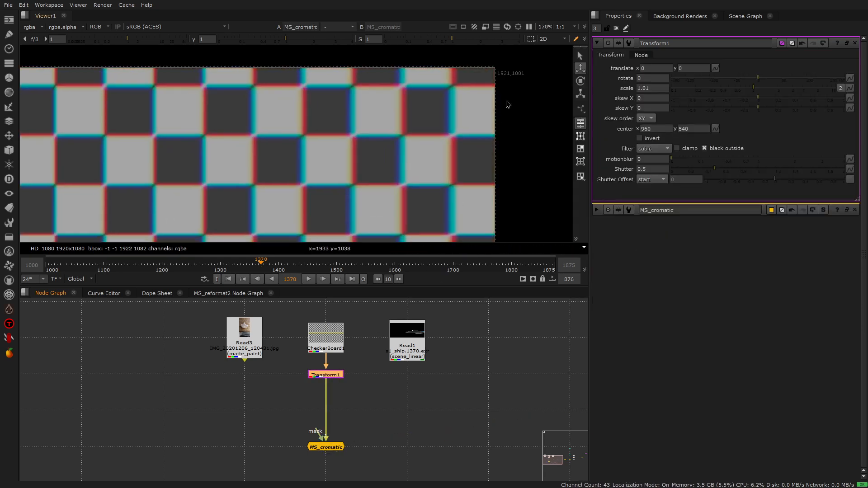
pyautogui.scroll(-8, 511, 90)
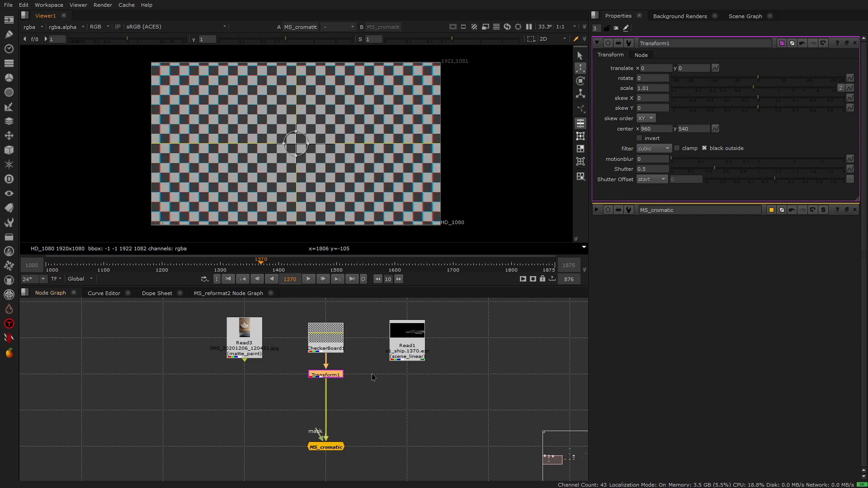
# Step: Try edge fringe coloring and its saturation control on MS_cromatic, and turn the coloring off again
pyautogui.doubleClick(329, 447)
pyautogui.scroll(5, 496, 74)
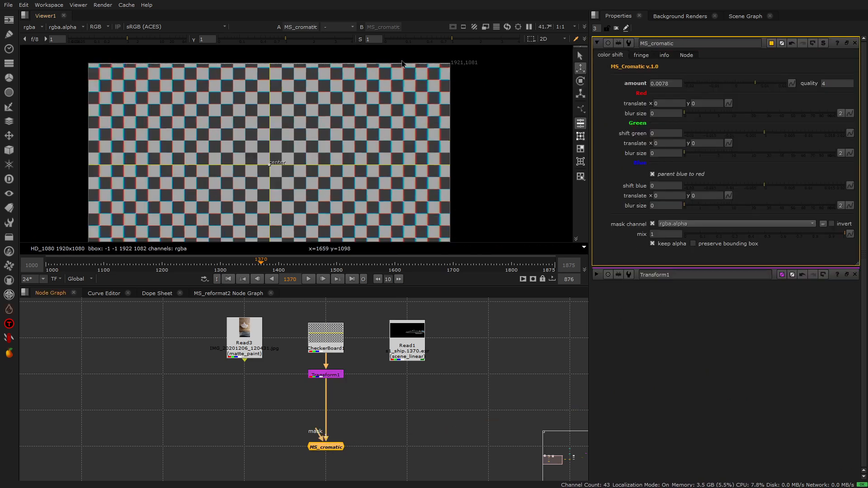
pyautogui.scroll(5, 496, 73)
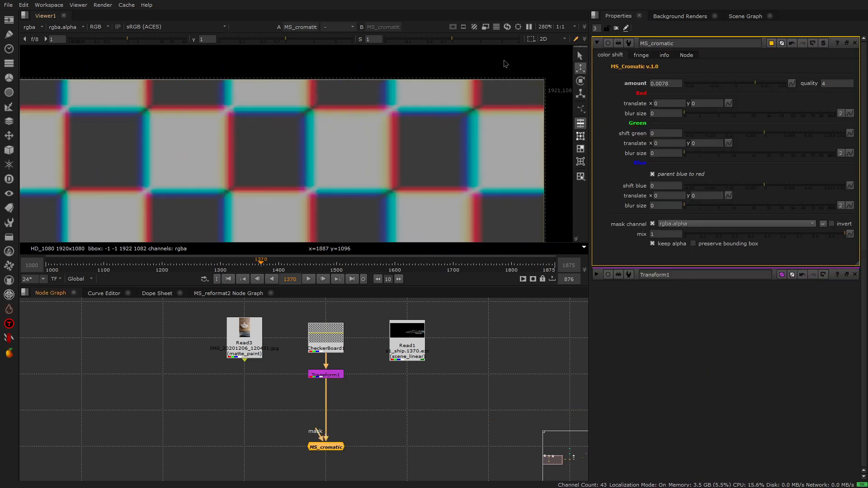
pyautogui.click(642, 55)
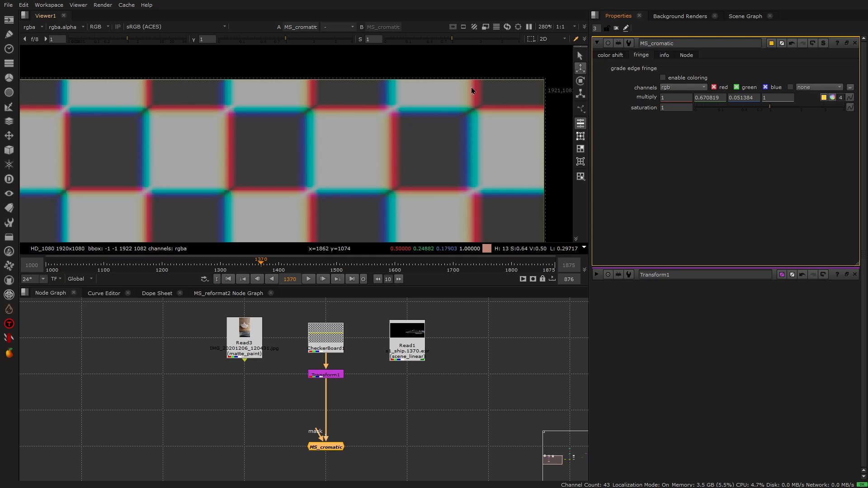
pyautogui.click(664, 78)
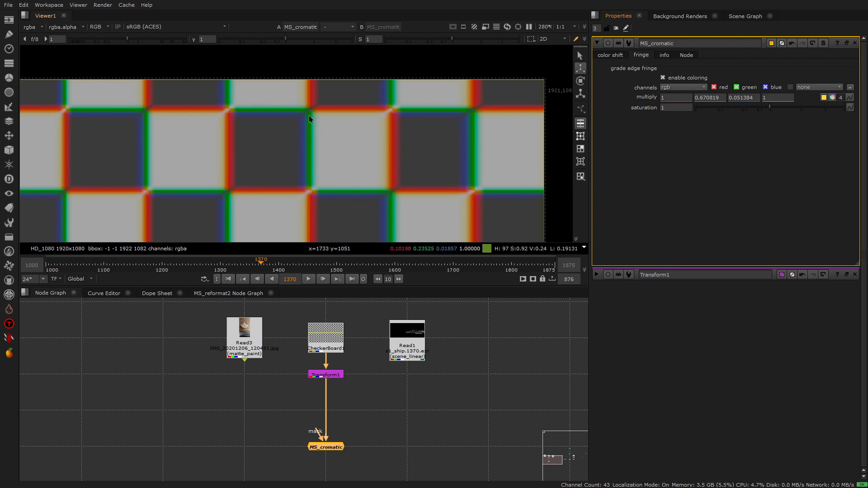
pyautogui.moveTo(772, 110); pyautogui.dragTo(782, 108)
pyautogui.keyDown('ctrl'); pyautogui.click(781, 107); pyautogui.keyUp('ctrl')
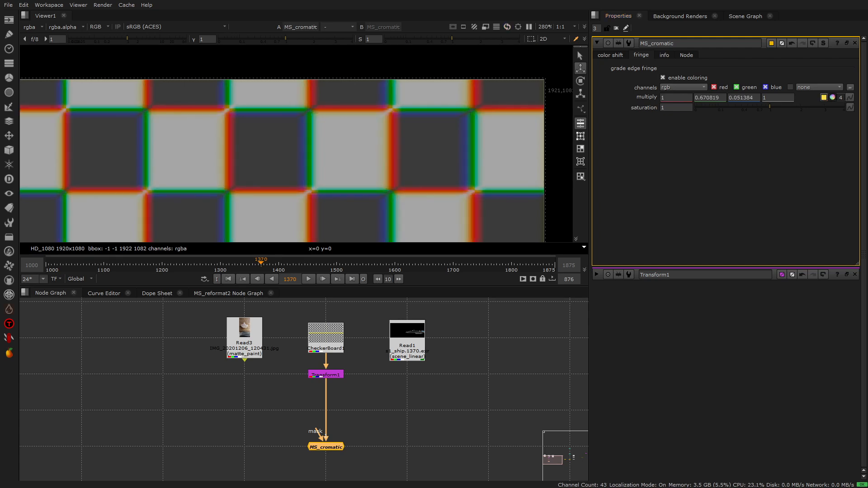
pyautogui.click(663, 77)
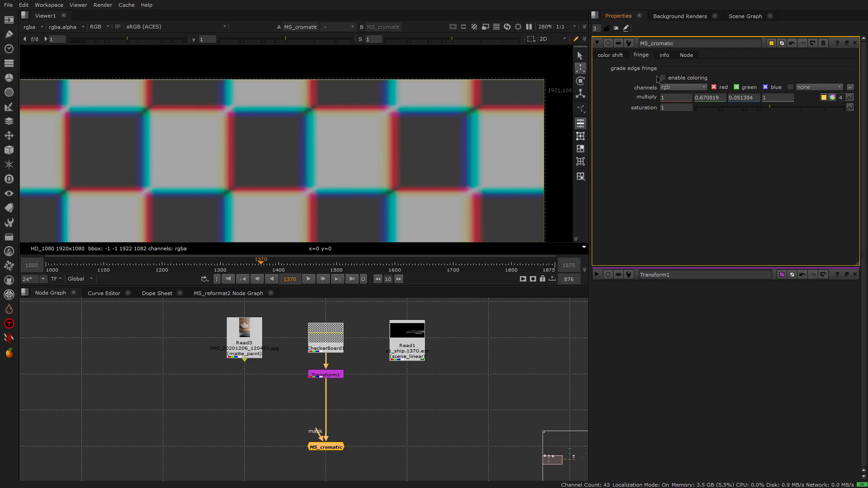
# Step: Connect MS_cromatic's input to Read1 instead of Transform1 and enable preserve bounding box in its color shift settings
pyautogui.click(609, 54)
pyautogui.scroll(-3, 441, 129)
pyautogui.scroll(-4, 439, 128)
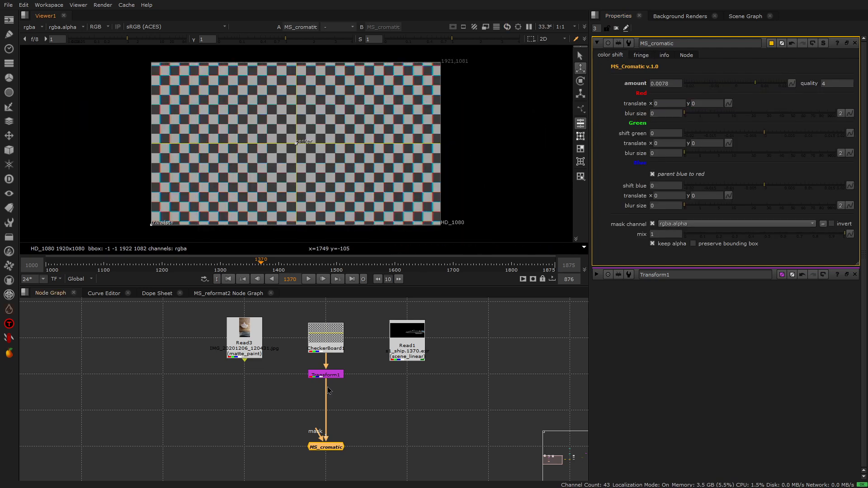
pyautogui.moveTo(329, 390); pyautogui.dragTo(392, 363)
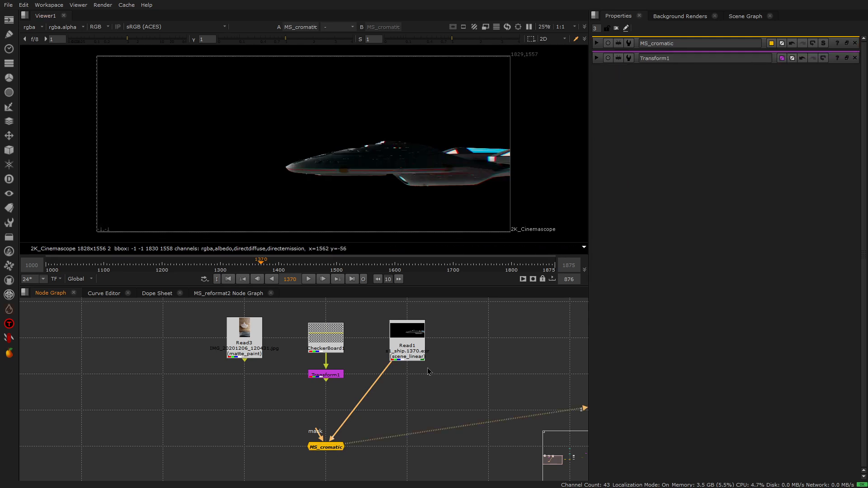
pyautogui.doubleClick(327, 447)
pyautogui.scroll(-2, 444, 117)
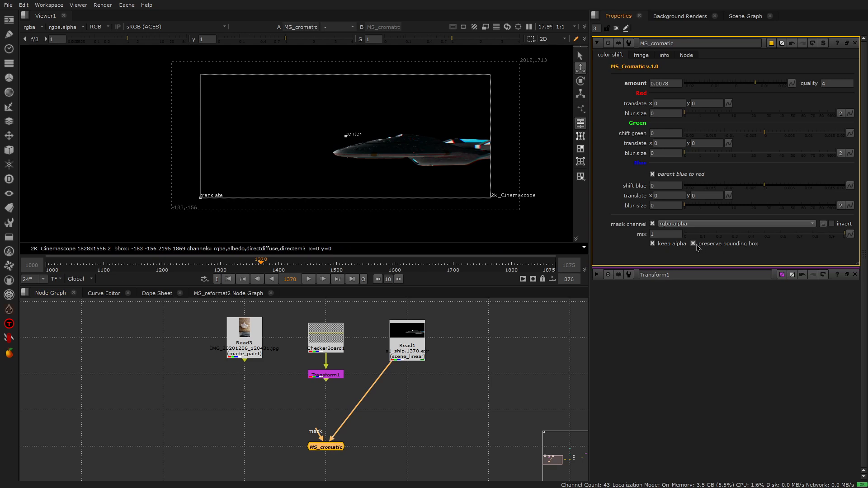
pyautogui.scroll(1, 511, 80)
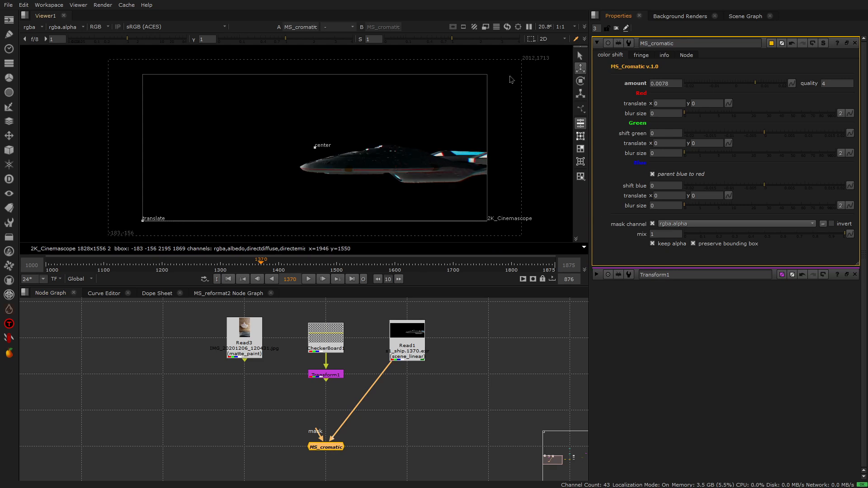
# Step: Add a Roto node connected to MS_cromatic's mask input, and reconnect MS_cromatic's main input to Transform1
pyautogui.scroll(1, 370, 471)
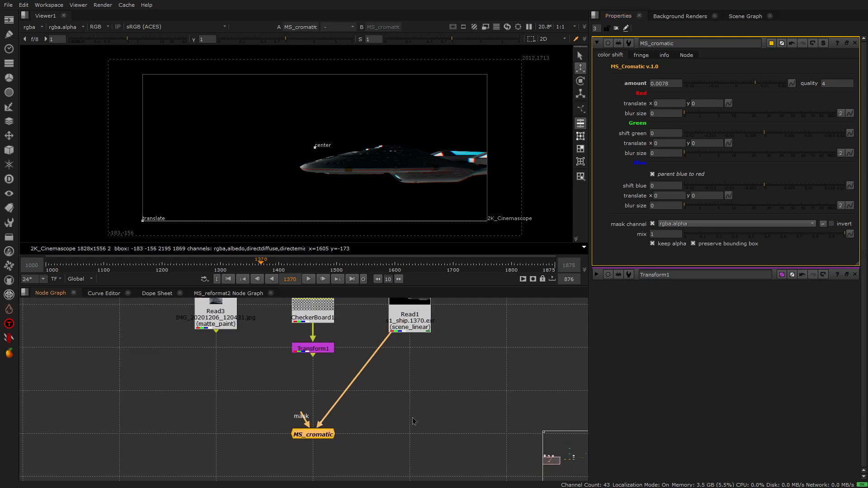
pyautogui.press('o')
pyautogui.moveTo(302, 414); pyautogui.dragTo(376, 418)
pyautogui.scroll(-2, 379, 414)
pyautogui.moveTo(382, 369); pyautogui.dragTo(342, 373)
pyautogui.moveTo(327, 419); pyautogui.dragTo(413, 409)
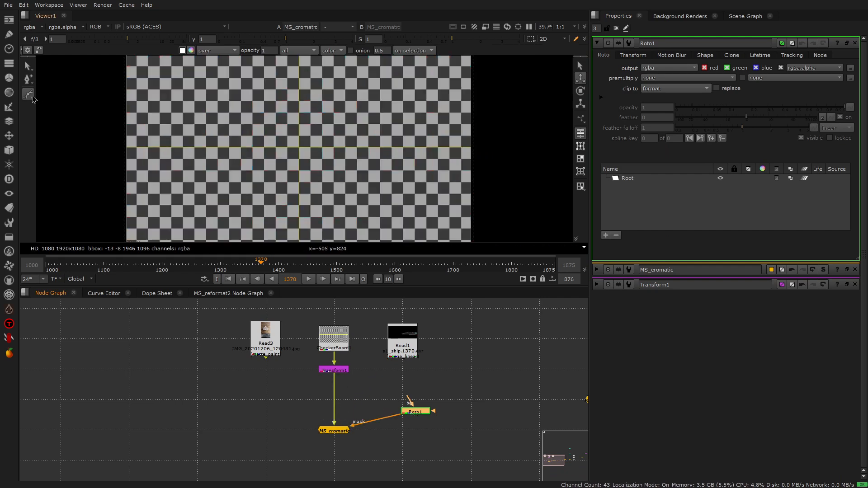
# Step: Draw a closed four-sided Bezier mask shape with curved sides over the right half of the checkerboard, extending slightly past its right edge
pyautogui.moveTo(339, 121); pyautogui.dragTo(316, 132)
pyautogui.moveTo(341, 197); pyautogui.dragTo(367, 197)
pyautogui.moveTo(480, 159); pyautogui.dragTo(489, 136)
pyautogui.click(462, 112)
pyautogui.click(333, 118)
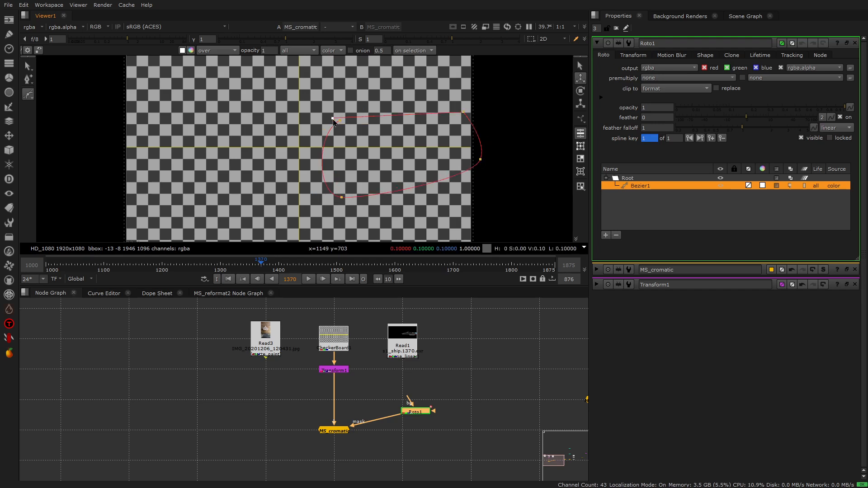
pyautogui.click(340, 121)
pyautogui.scroll(2, 460, 167)
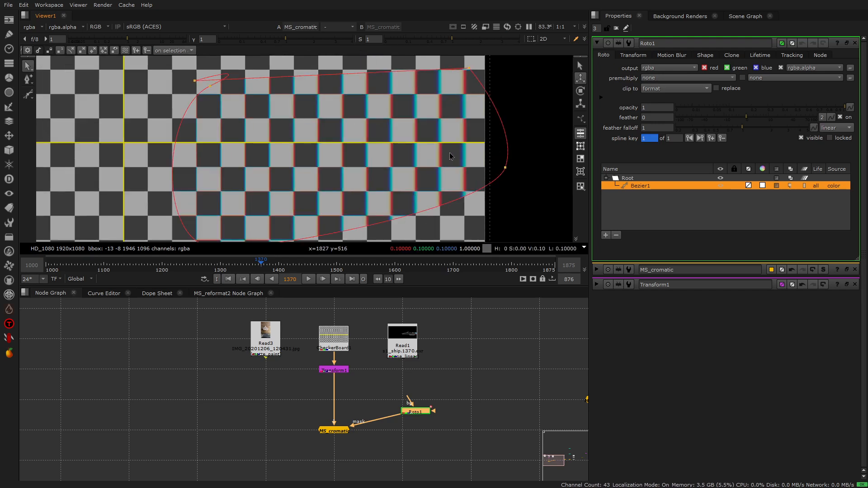
# Step: Open MS_cromatic's properties and try inverting its mask, switching the inversion back off
pyautogui.doubleClick(334, 431)
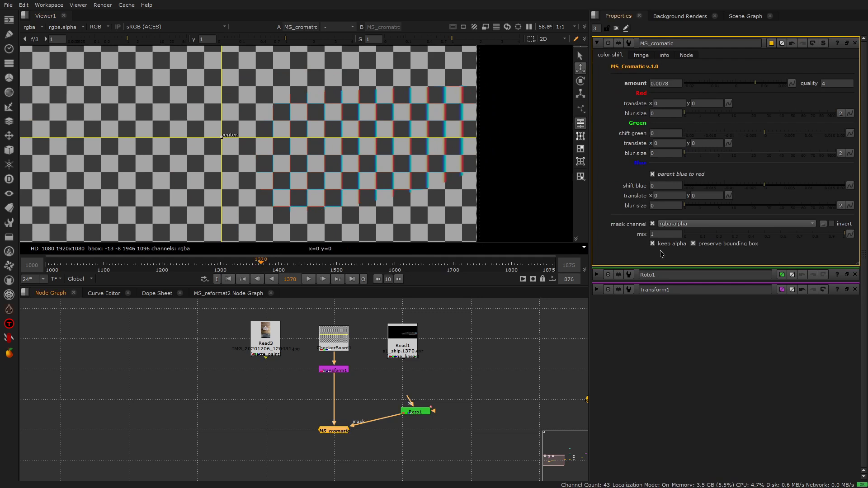
pyautogui.click(836, 224)
pyautogui.click(836, 224)
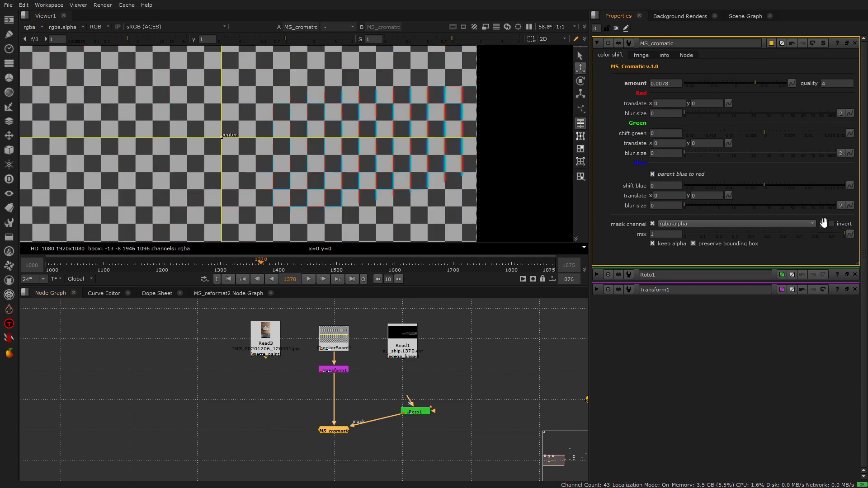